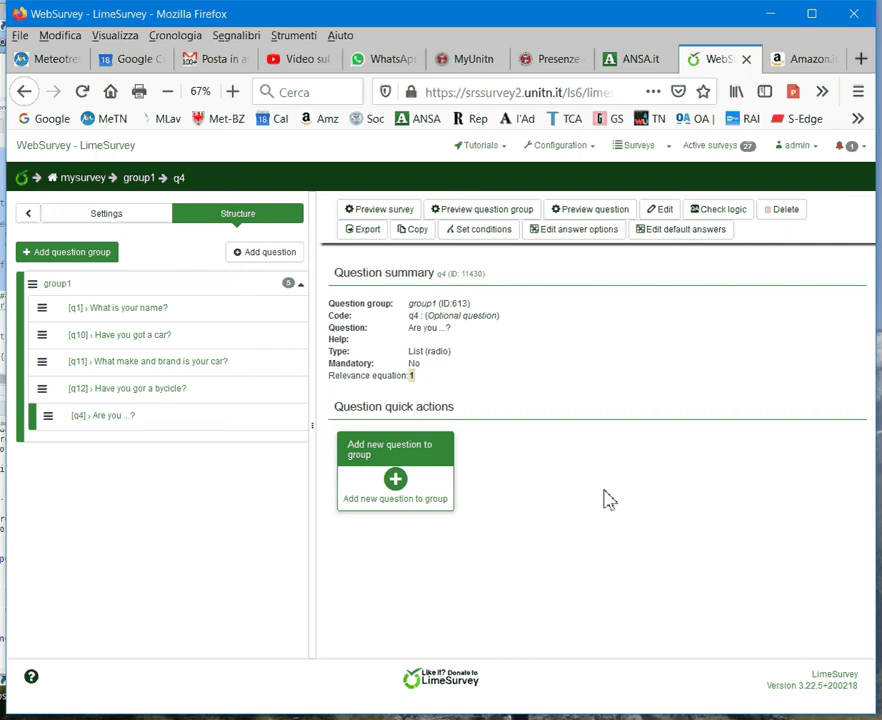
Step: Add a new question to group1 with code q20 and the question text "DO you own...."
click(397, 484)
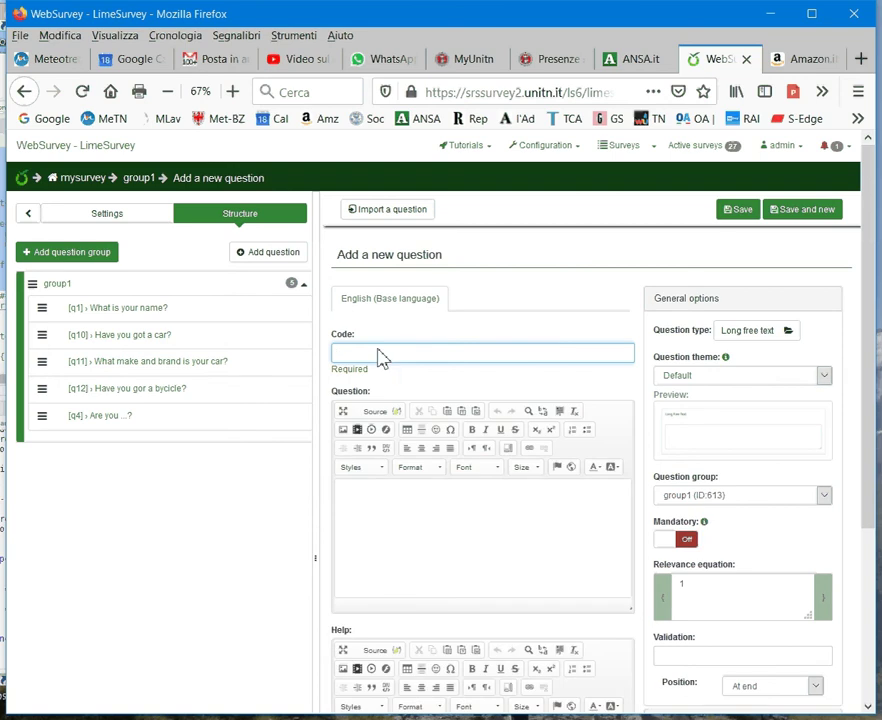
text(q20)
click(367, 491)
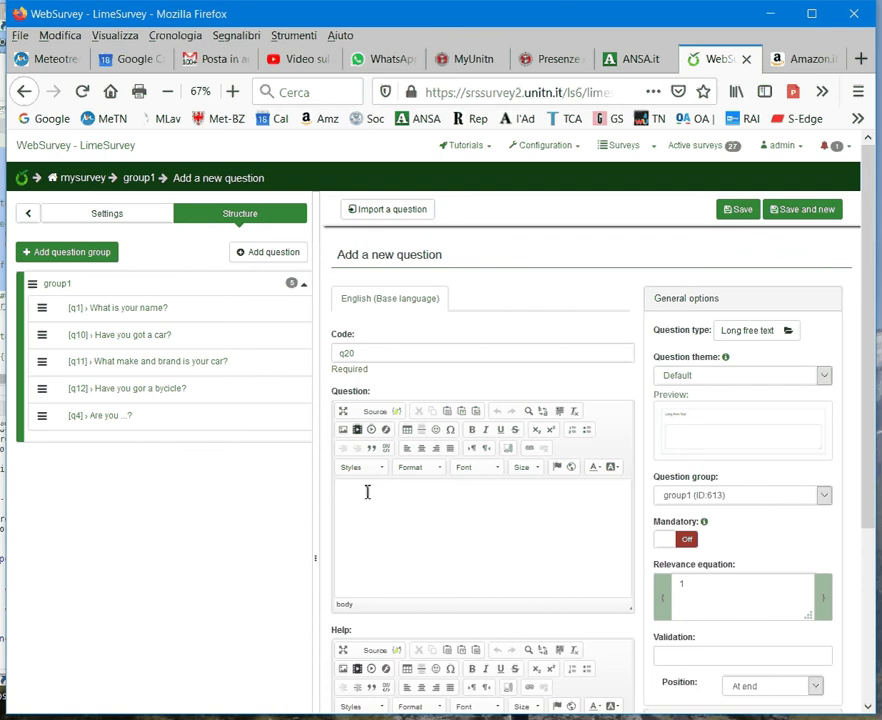
text(DO you a)
text(wn...)
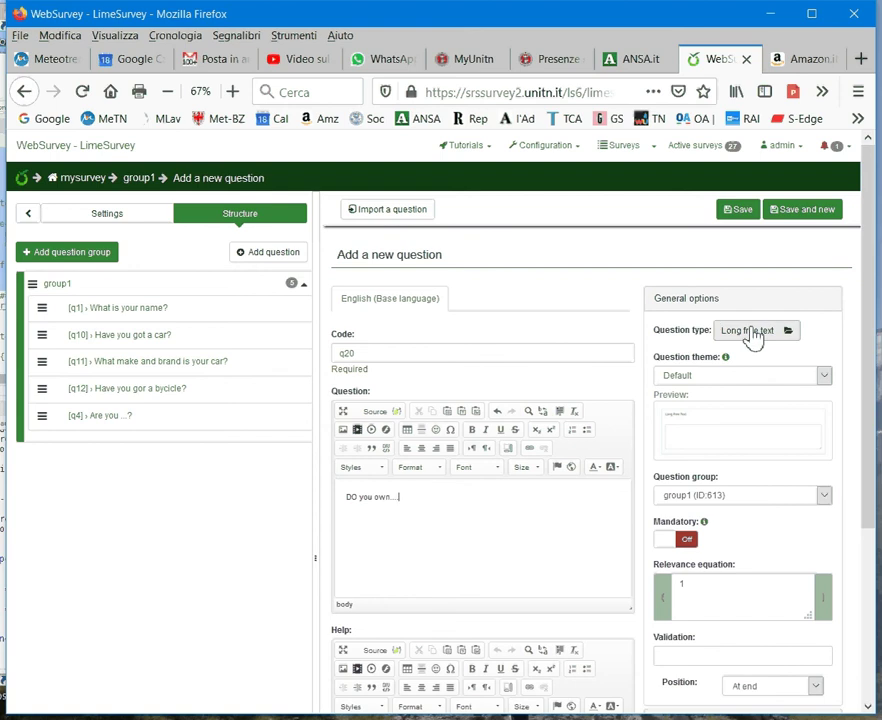
Step: Set the new question's type to Array and save the question
click(753, 337)
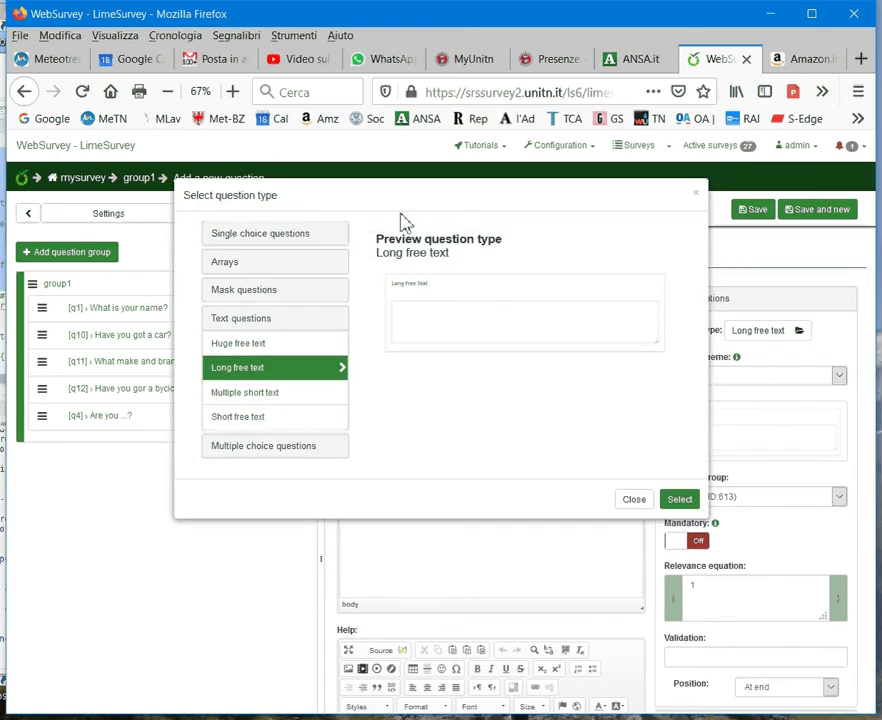
click(246, 265)
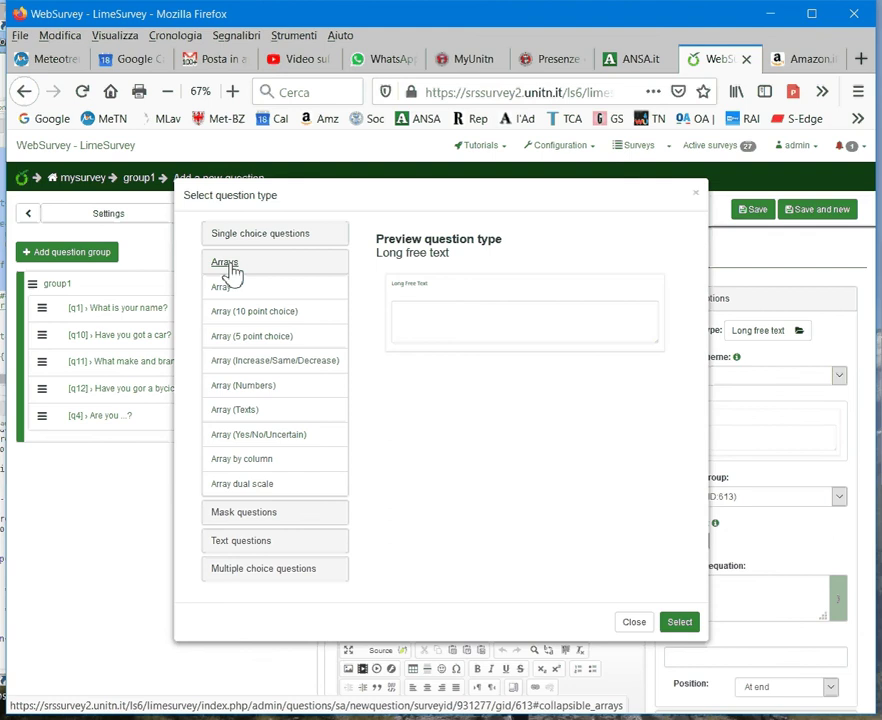
click(228, 289)
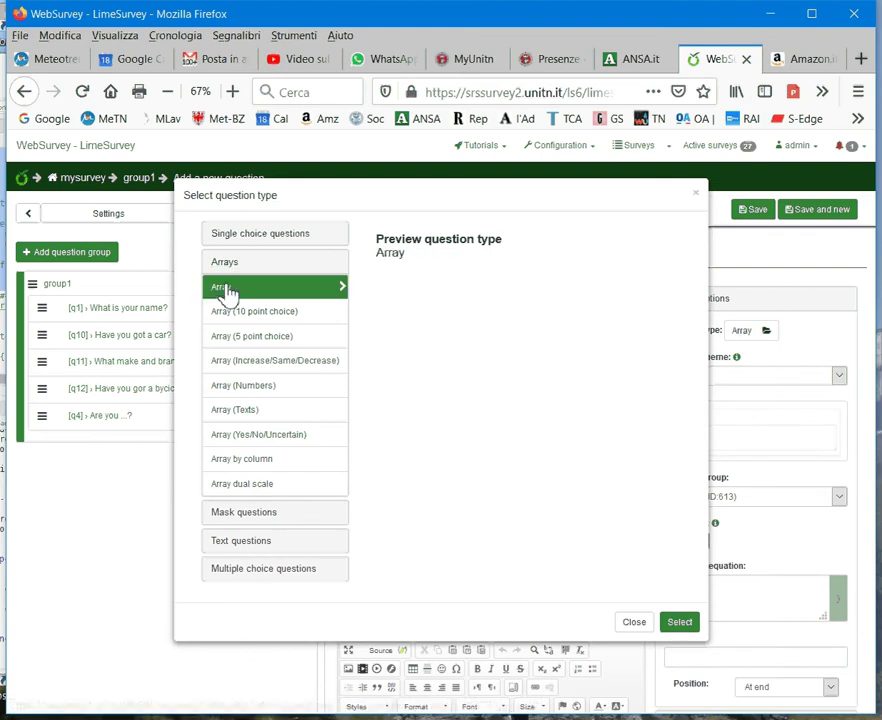
click(680, 623)
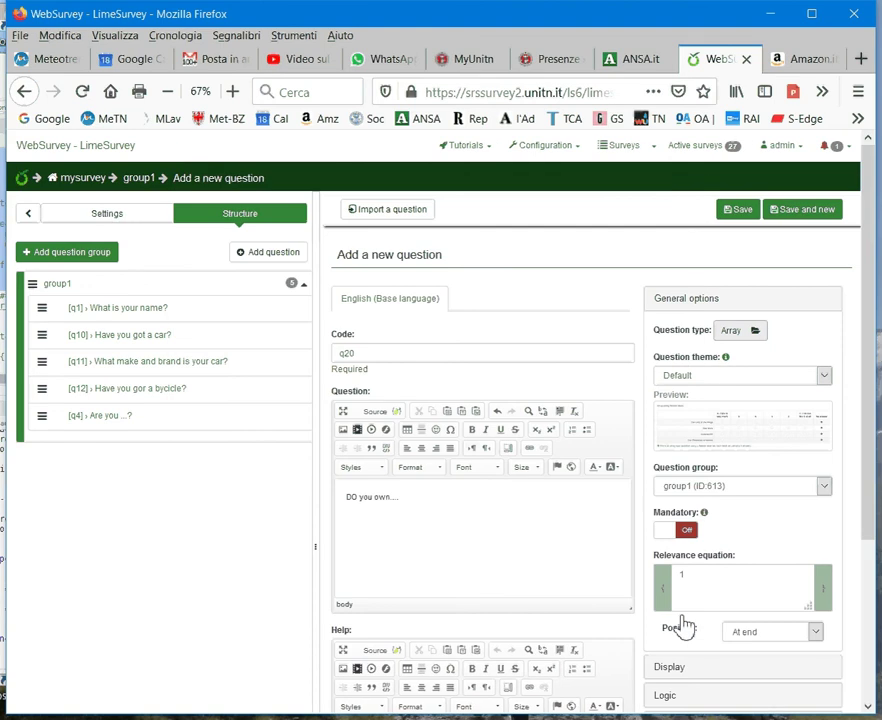
click(738, 213)
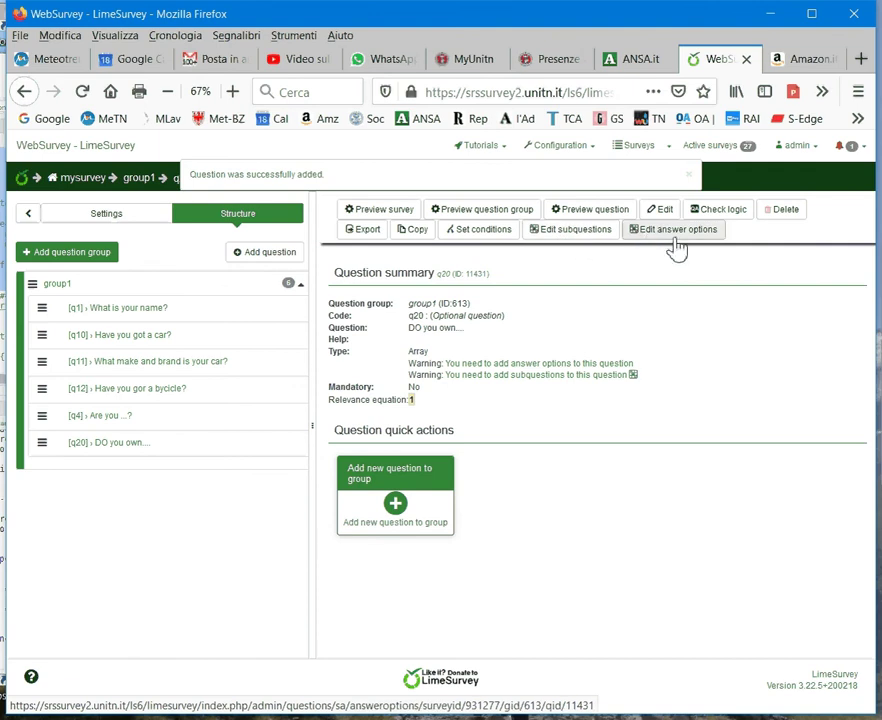
Step: Start editing q20's subquestions and define the first one with code 1 and text "TV"
click(562, 380)
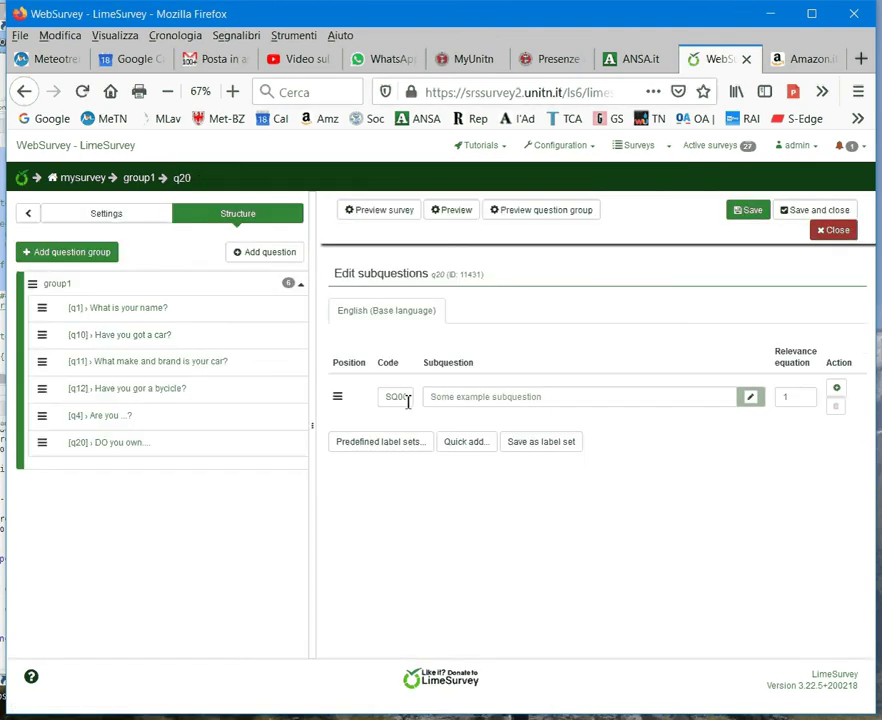
click(392, 396)
drag(392, 396, 434, 399)
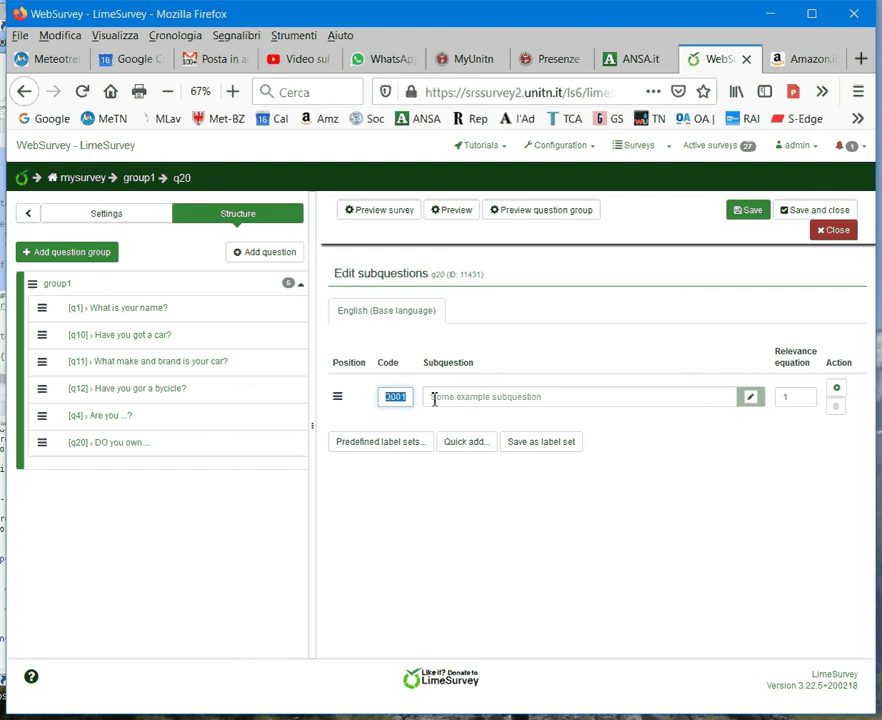
text(1)
click(457, 399)
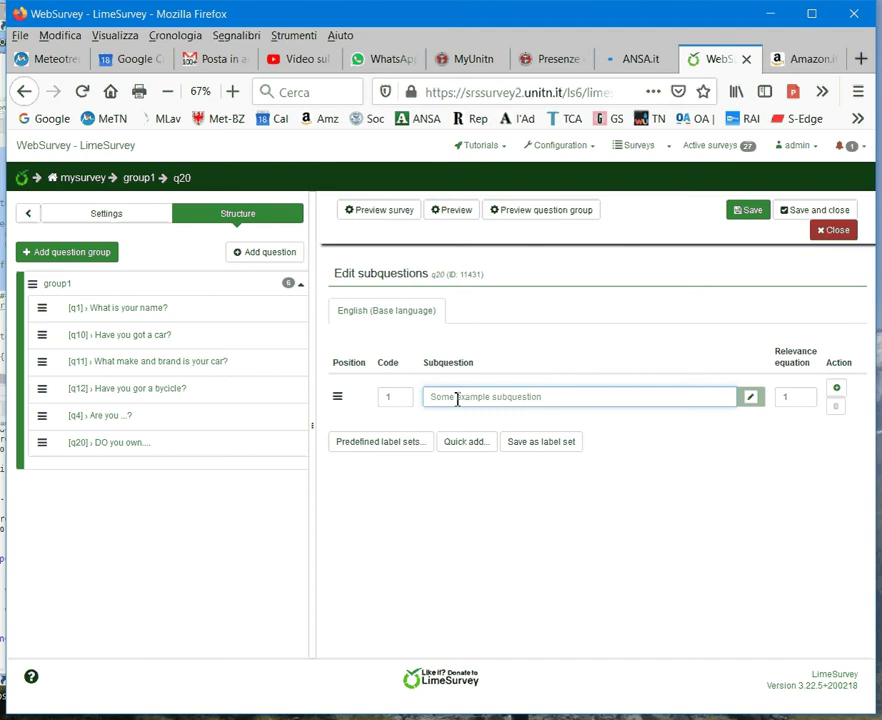
text(TV)
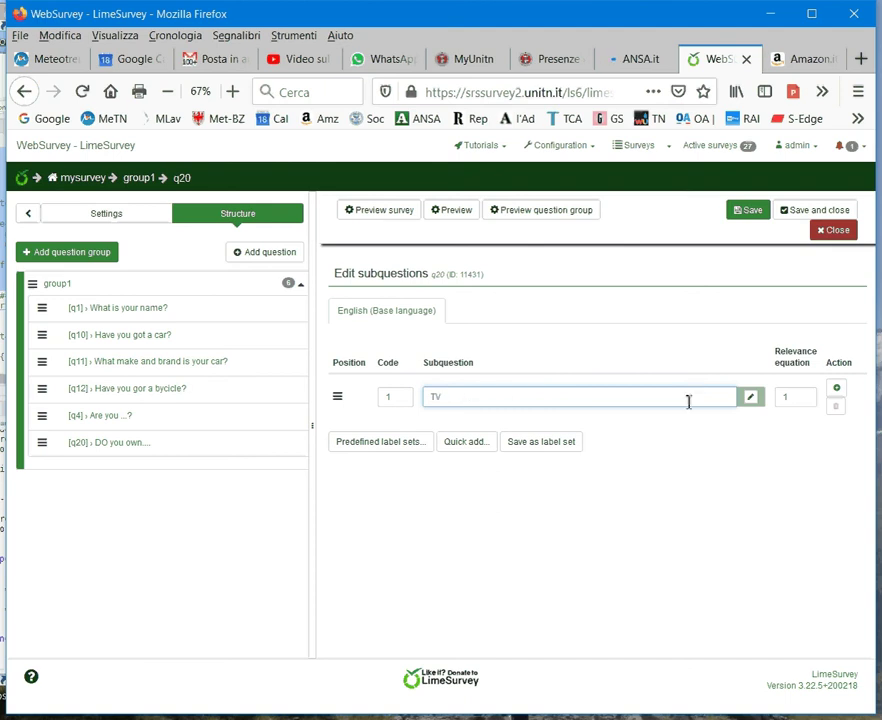
Step: Add two more subquestions below TV, named "Radio" and "Notebook"
click(837, 390)
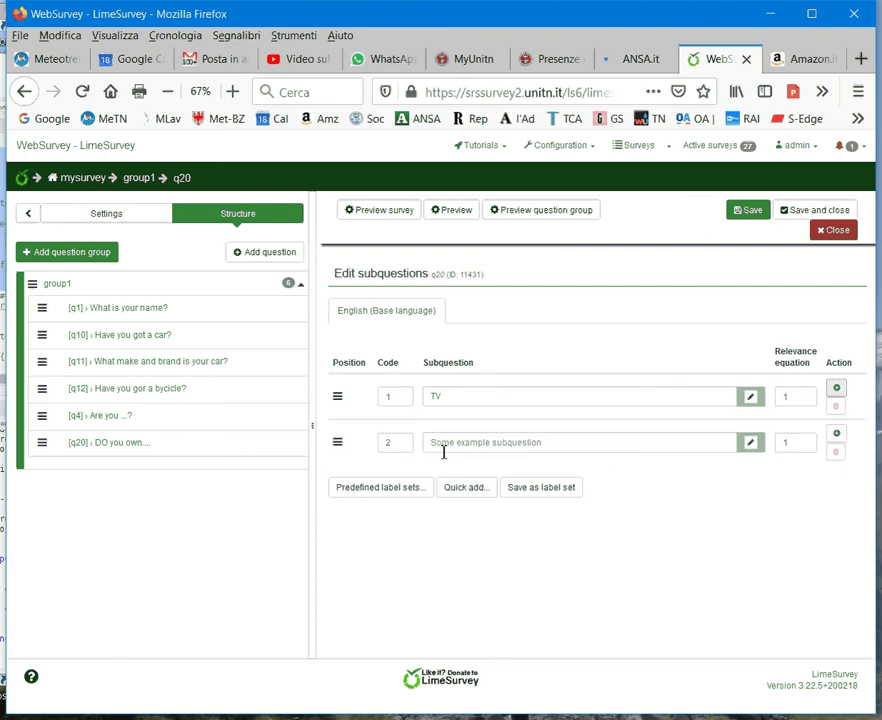
click(444, 442)
text(Radio)
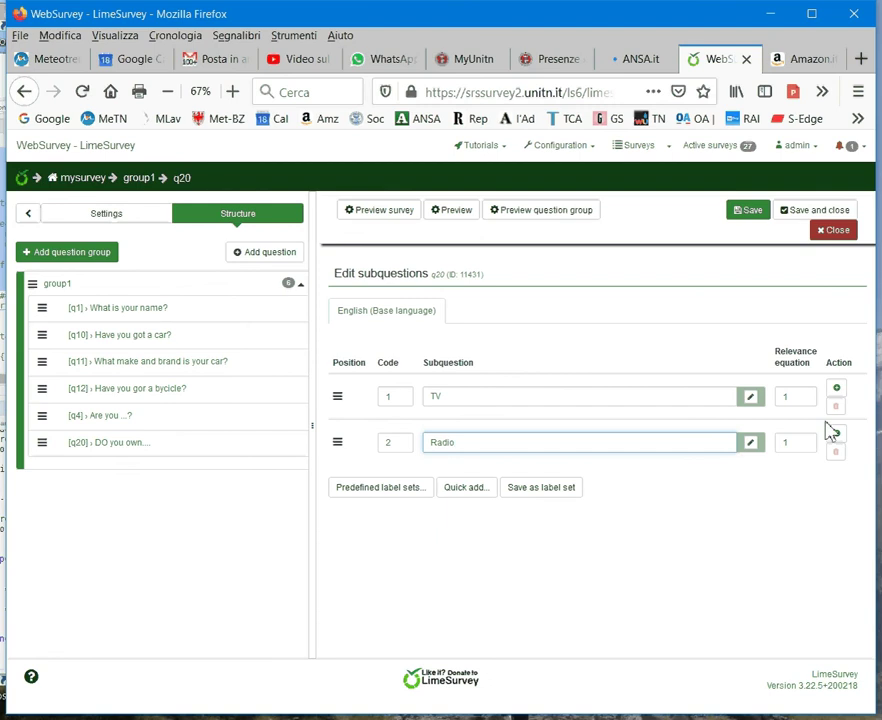
click(540, 494)
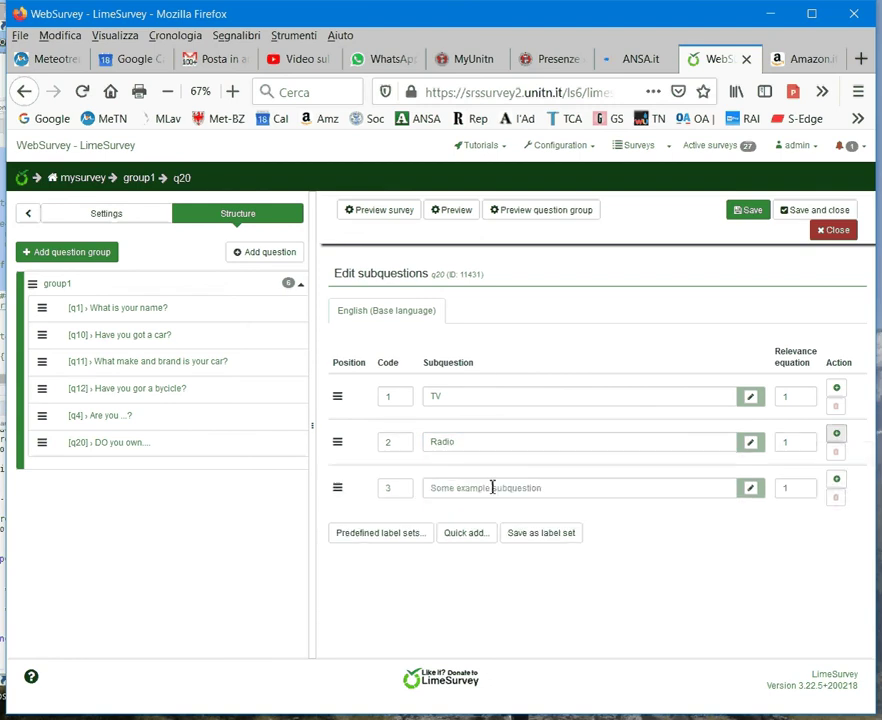
click(476, 492)
text(Notebook)
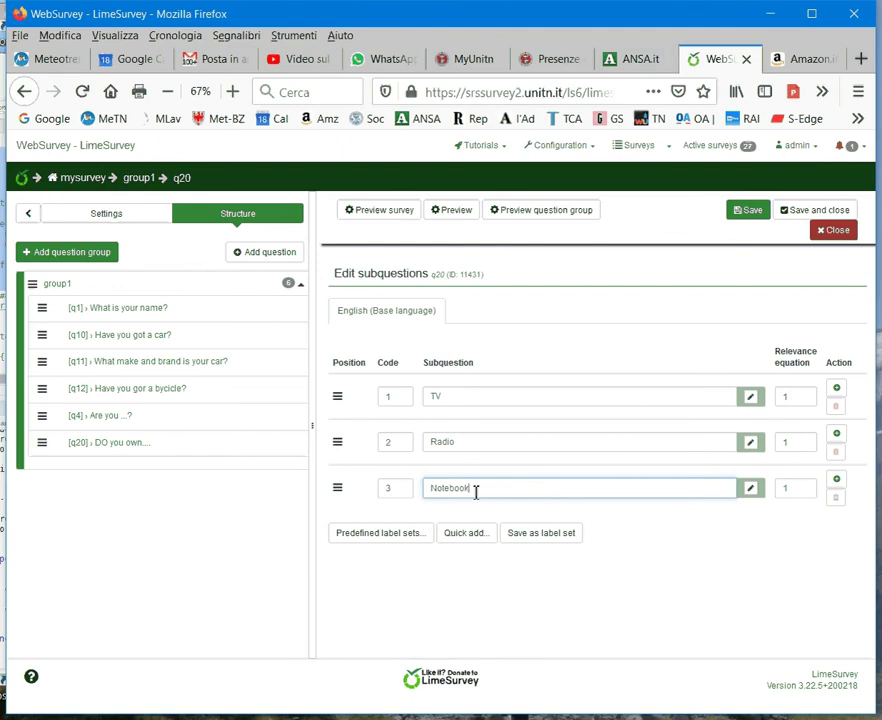
Step: Add a fourth subquestion named "Tablet", then save the subquestions and close their editor
click(837, 482)
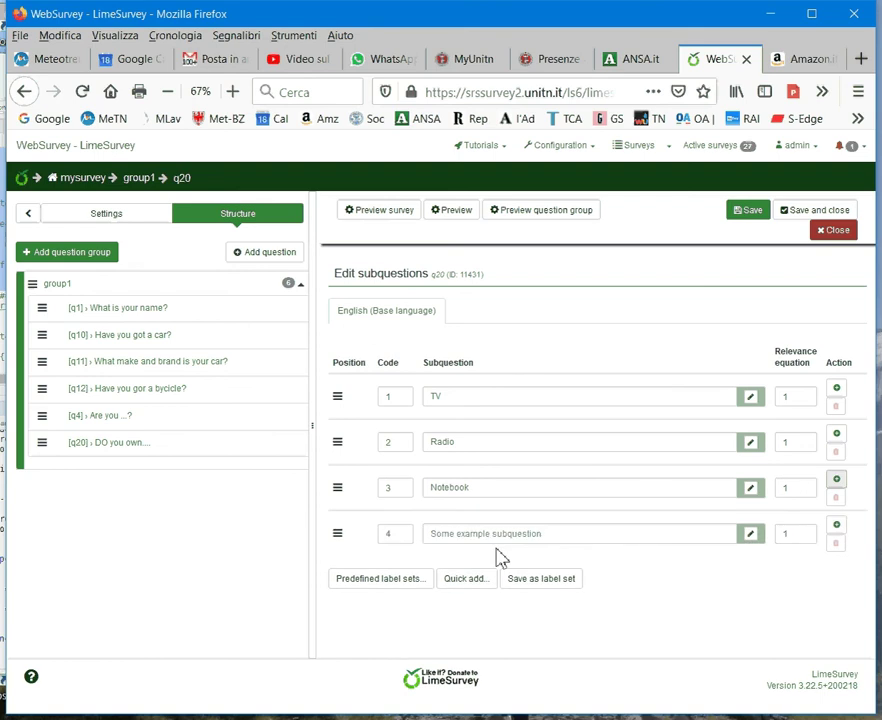
click(469, 538)
text(Tav)
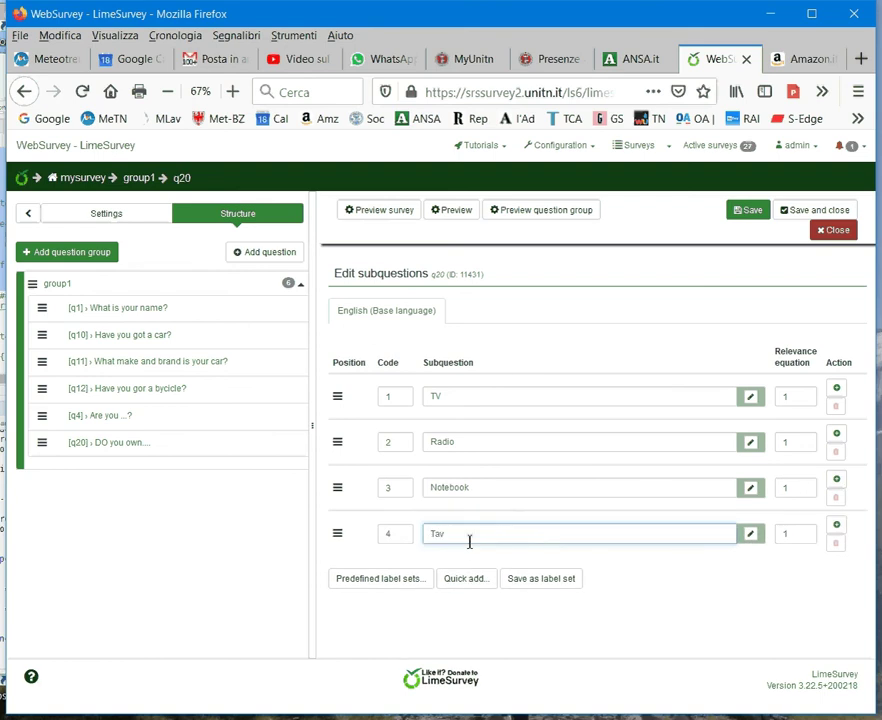
key(BackSpace)
text(blet)
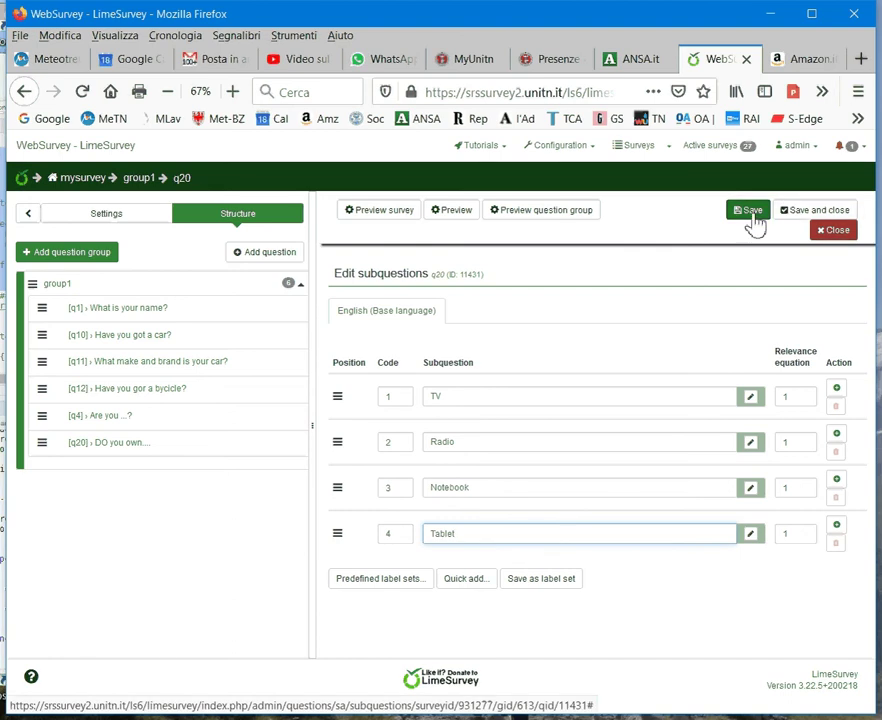
click(757, 212)
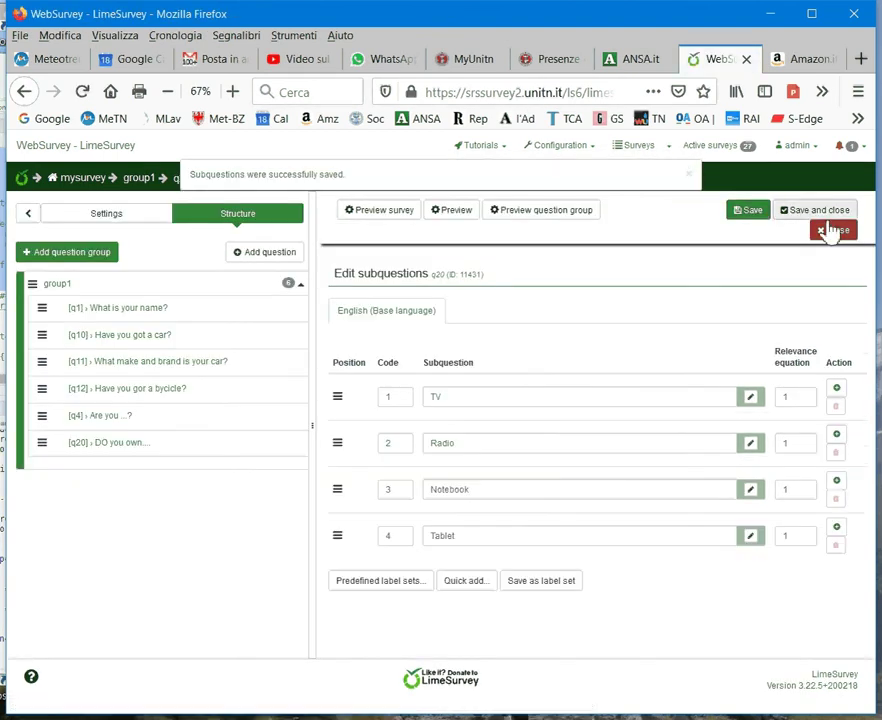
click(836, 232)
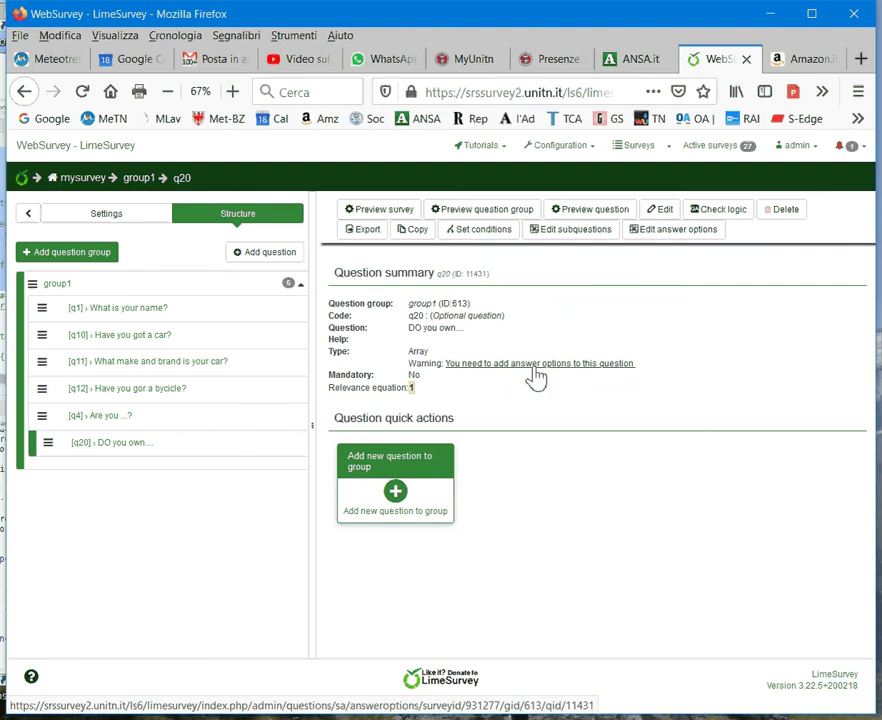
Step: Start editing q20's answer options and define the first one as "Yes" with code 1
click(533, 368)
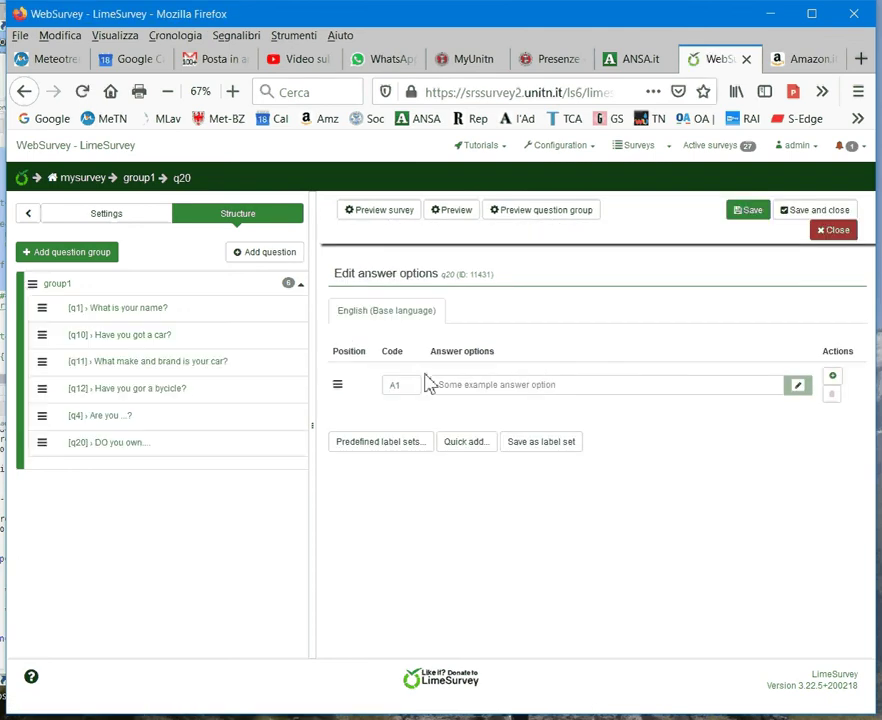
click(462, 389)
text(Yes)
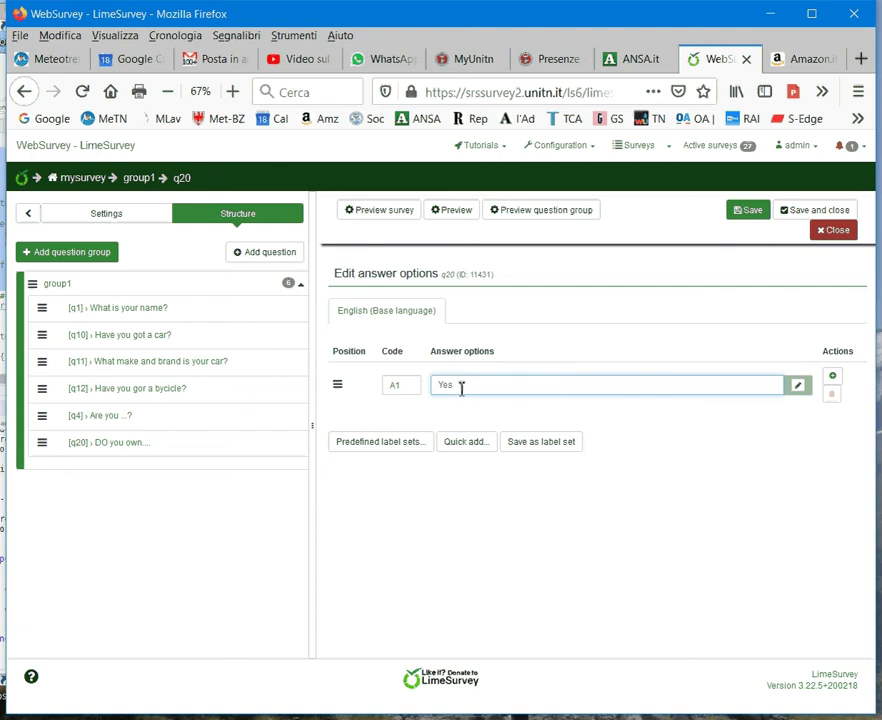
click(417, 388)
key(BackSpace)
key(BackSpace)
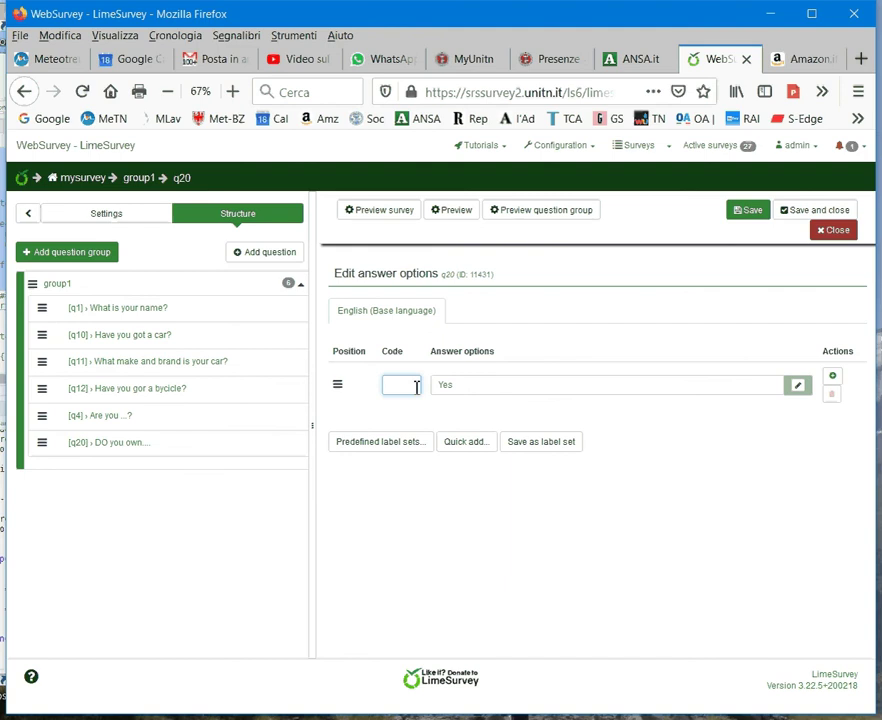
text(1)
Step: Add a second answer option "No" below Yes, then save the answer options and close the editor
click(832, 376)
click(505, 432)
text(N)
text(o)
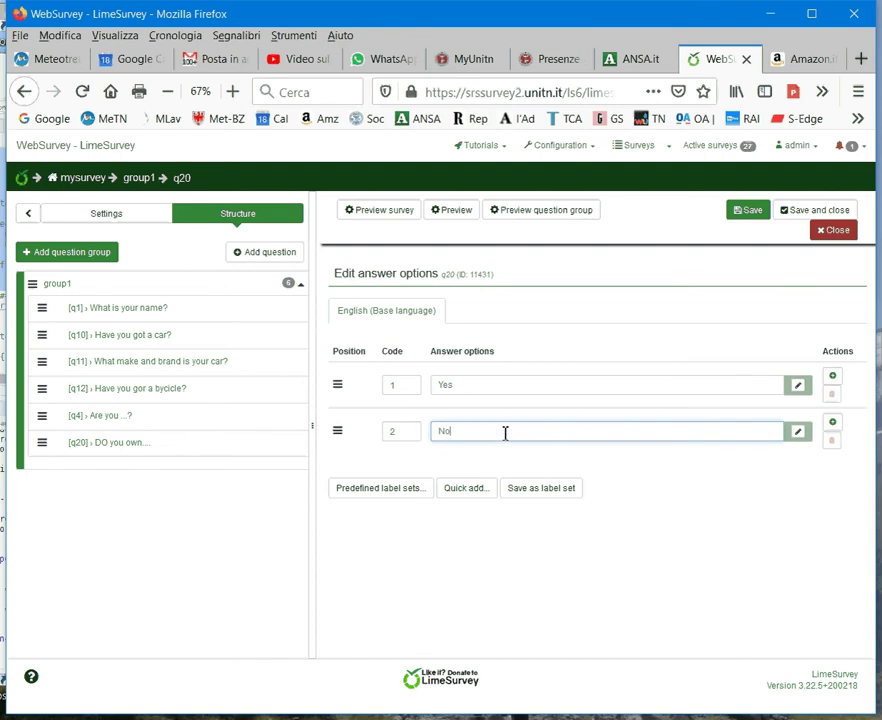
click(815, 212)
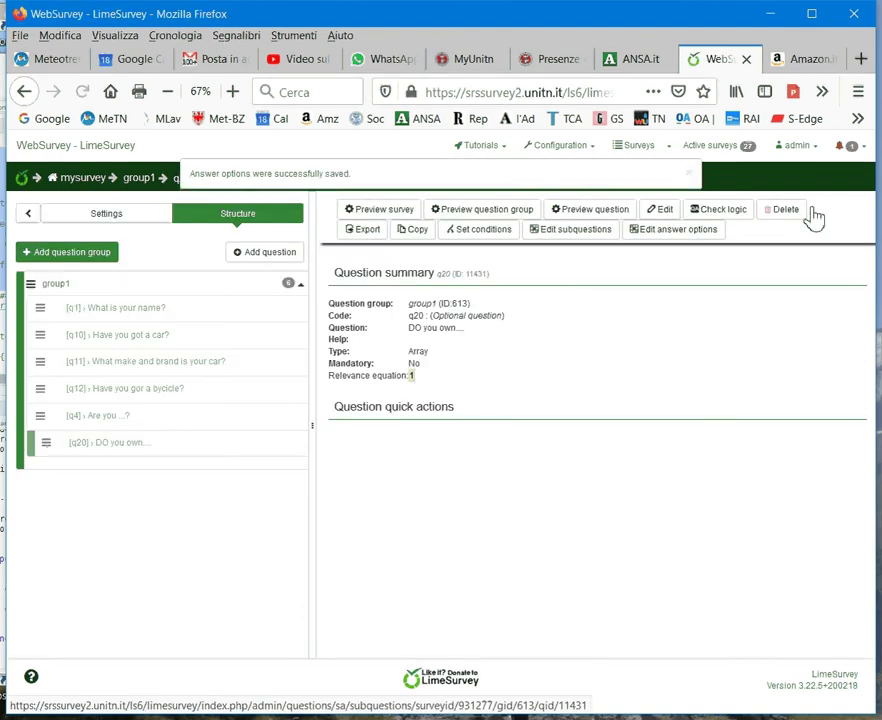
Step: Preview question q20 to check its array layout, then close the preview
click(591, 222)
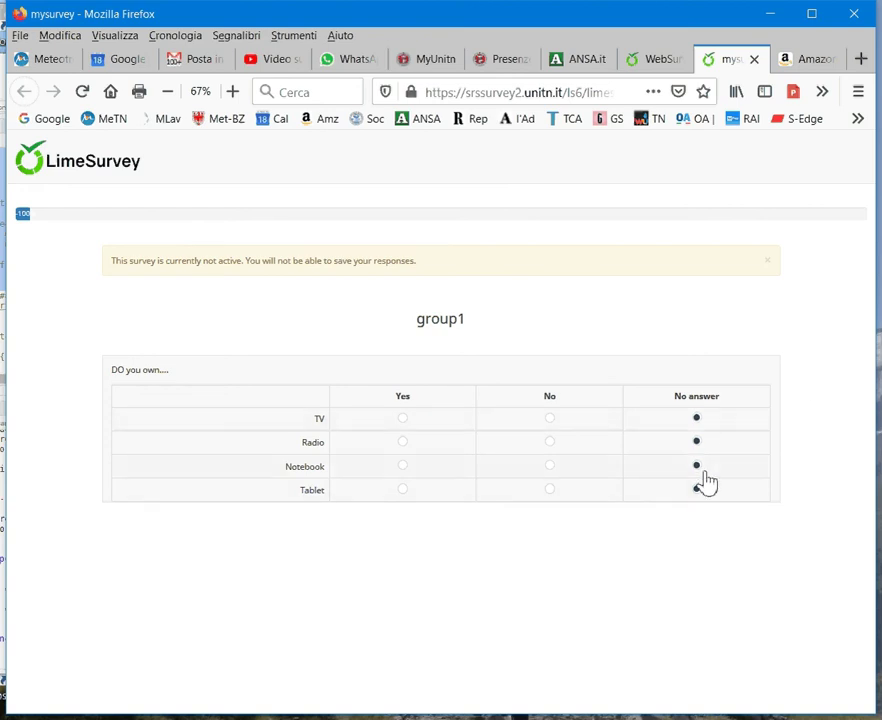
click(755, 59)
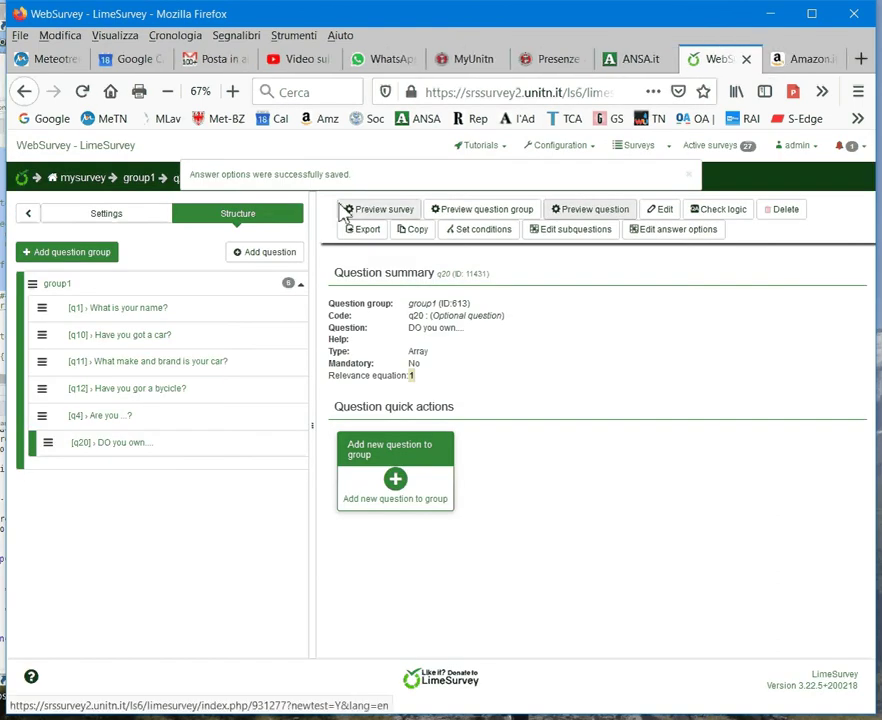
Step: Turn off Show "No answer" in the survey's presentation settings and save the settings
click(110, 215)
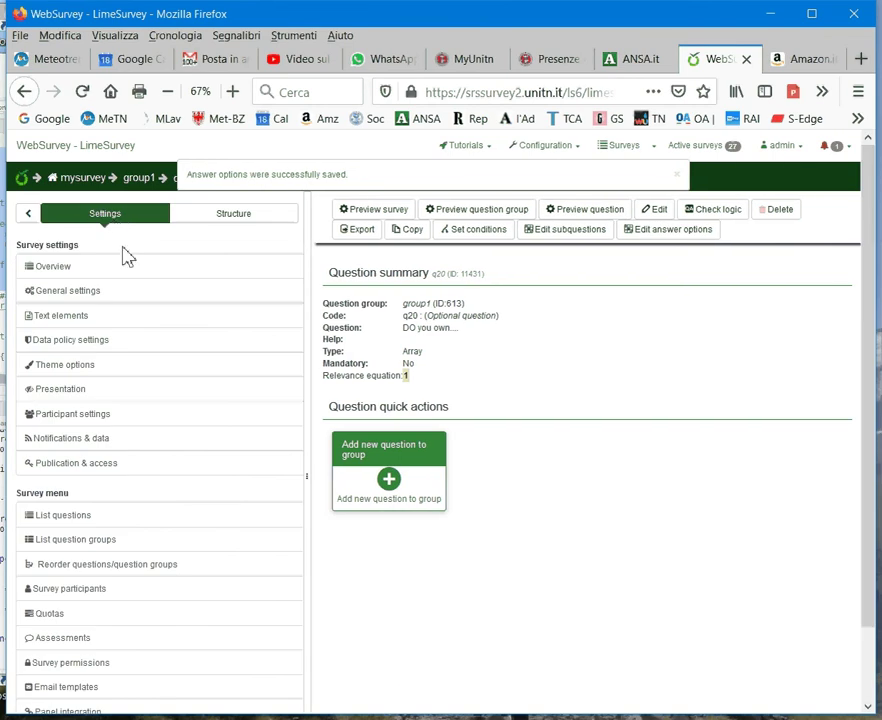
click(95, 397)
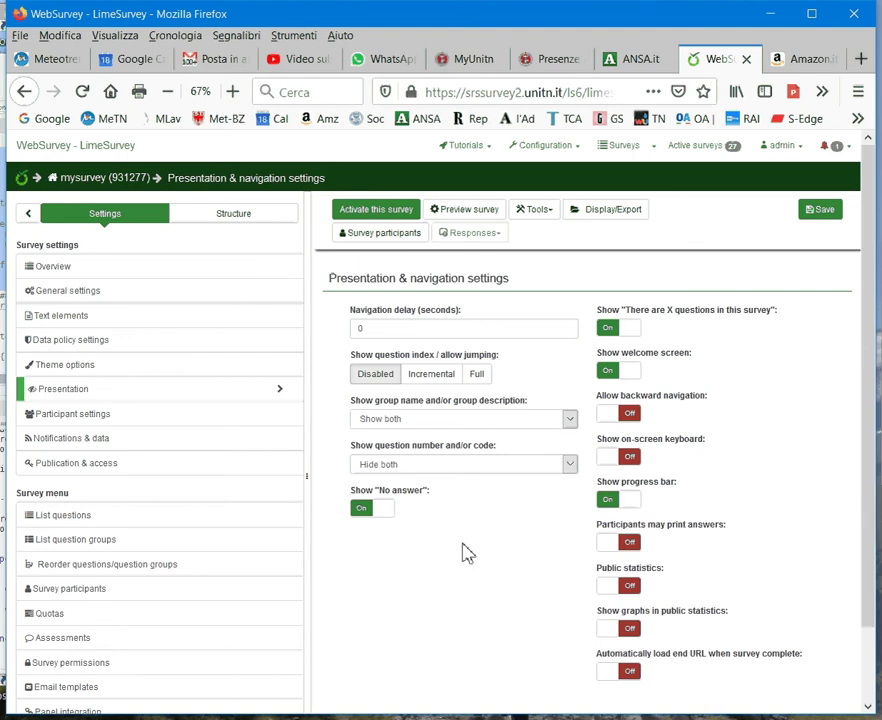
click(388, 512)
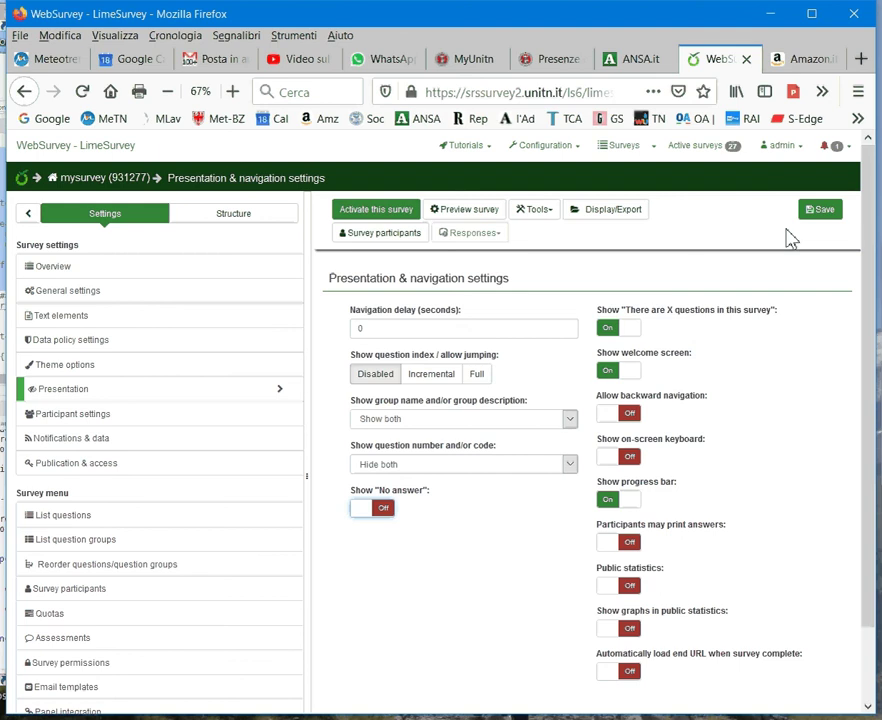
click(821, 210)
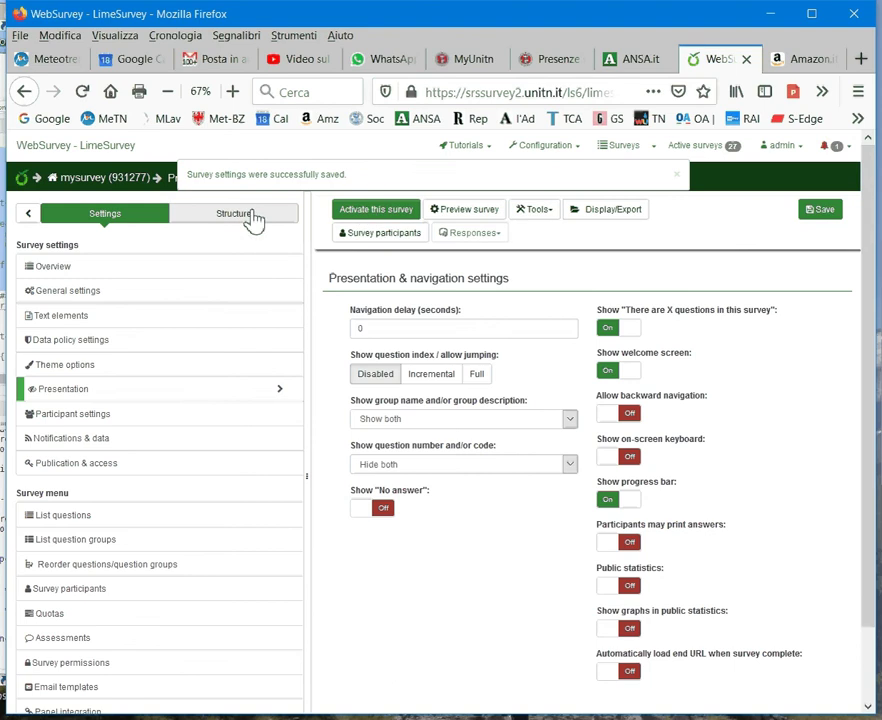
Step: Return to the survey structure and open the summary of question q20
click(246, 218)
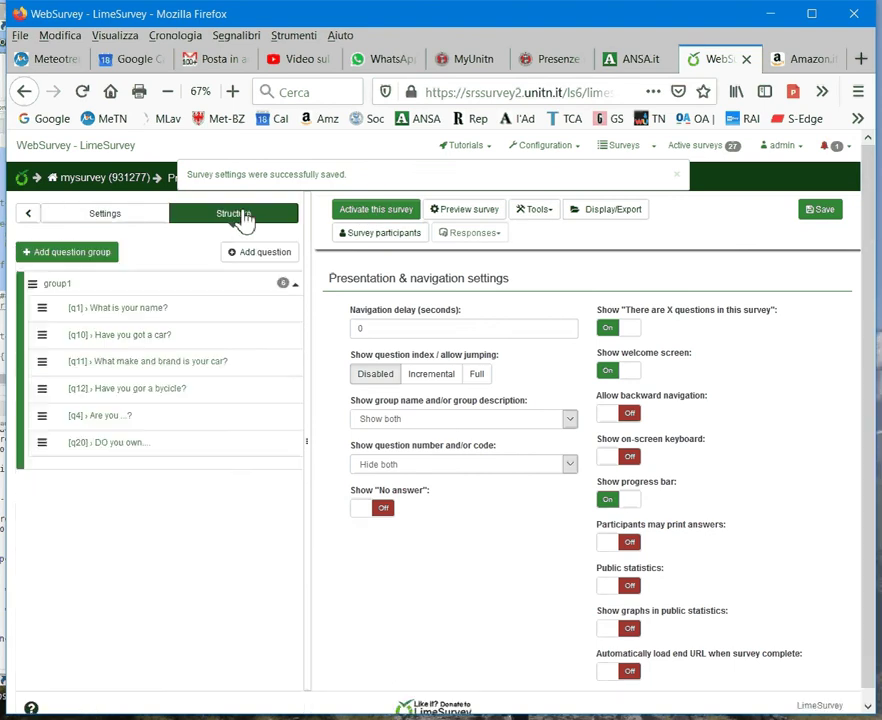
click(130, 446)
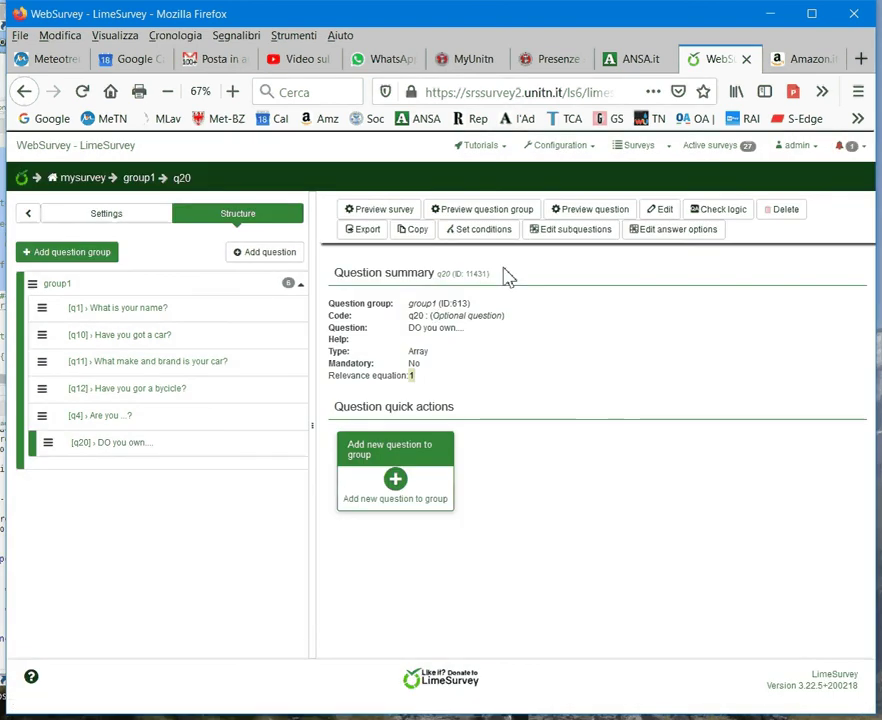